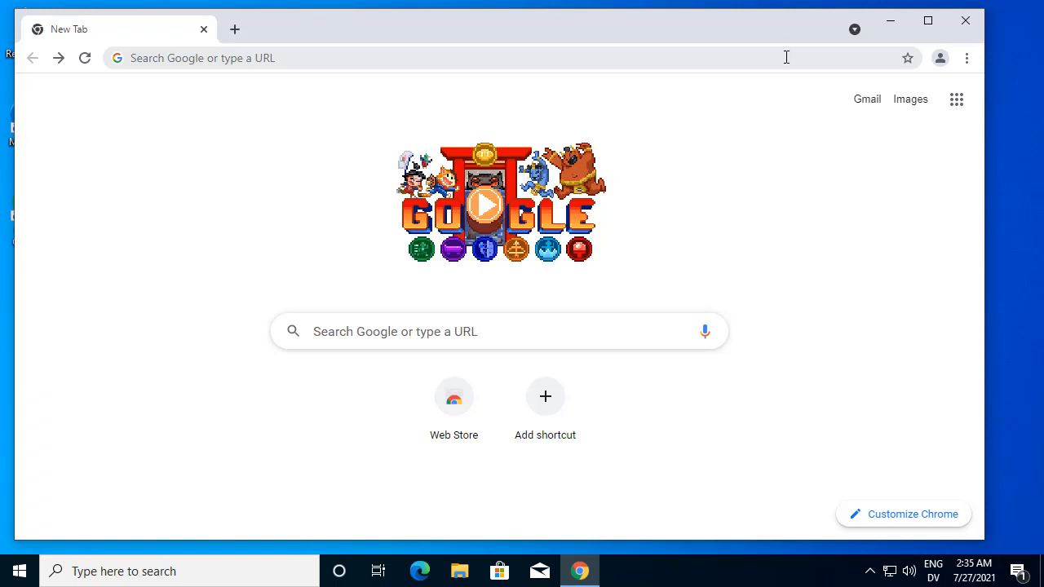
- Search the web for "visual studio build tools download" and open the "Download Visual Studio 2019 for Windows & Mac" result
{"action": "left_click", "coordinate": [657, 56]}
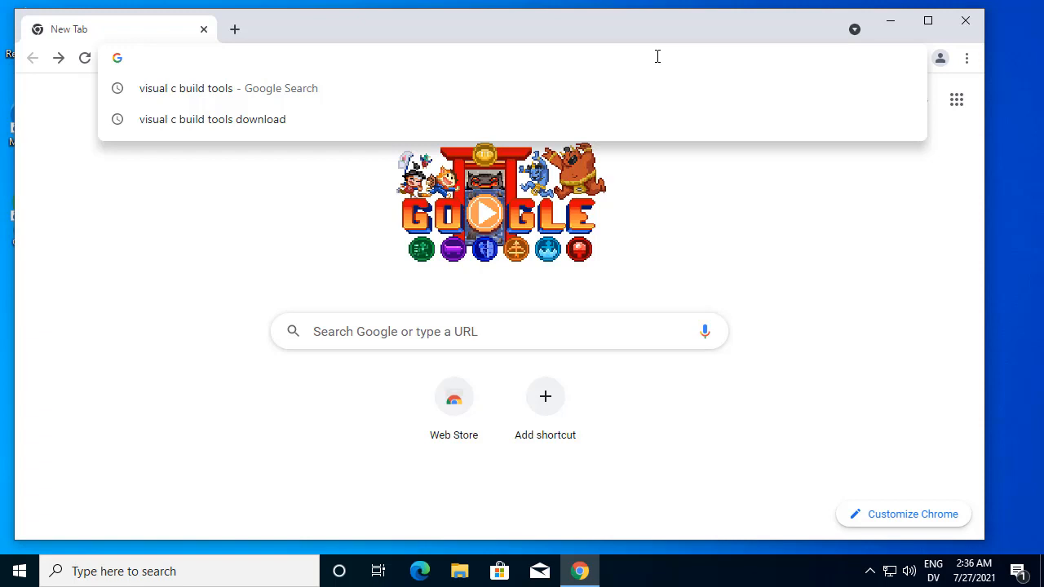
{"action": "type", "text": "visual "}
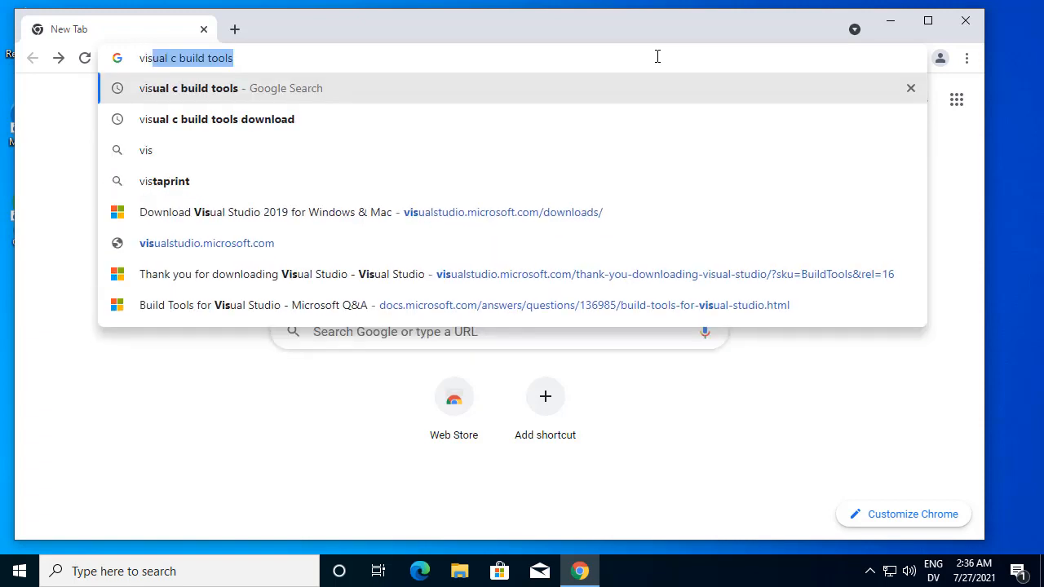
{"action": "type", "text": "studio"}
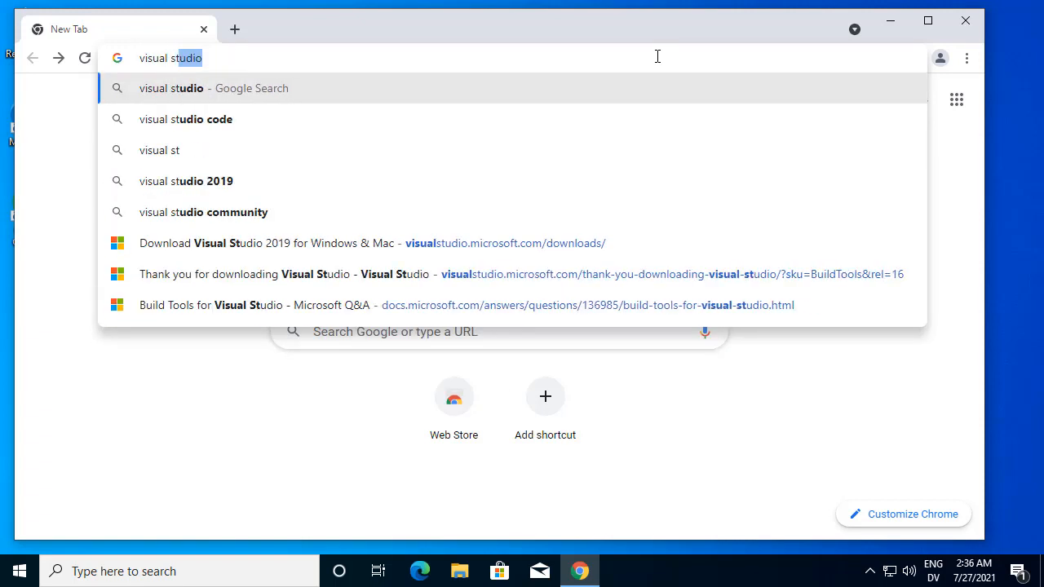
{"action": "type", "text": " build tools "}
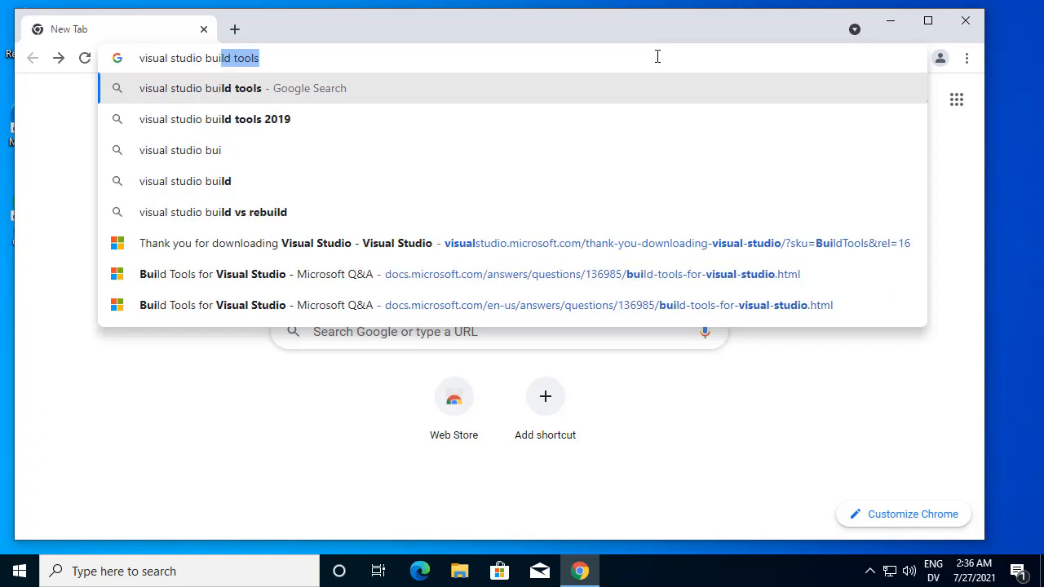
{"action": "type", "text": "download"}
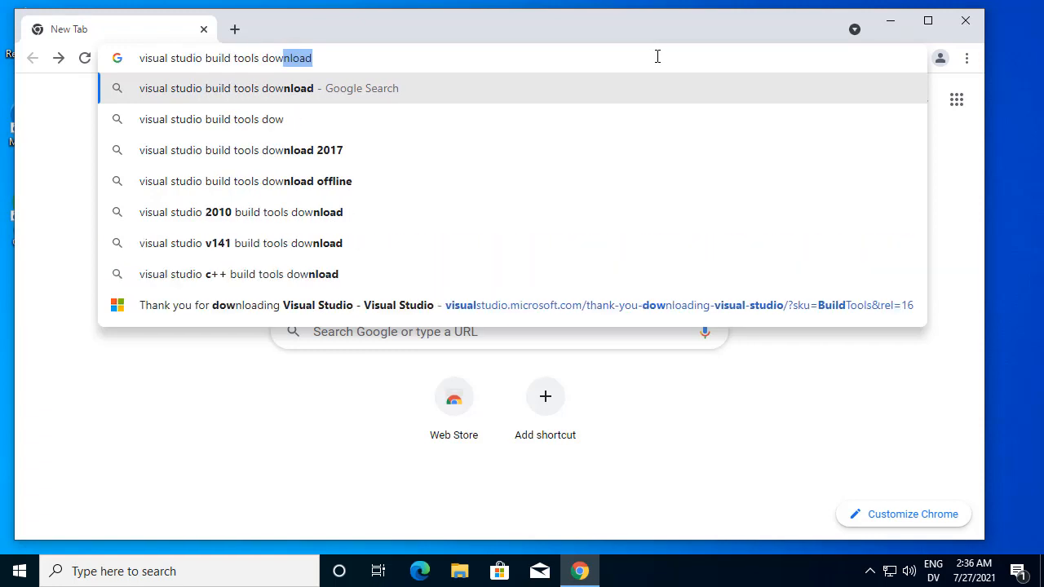
{"action": "key", "text": "Return"}
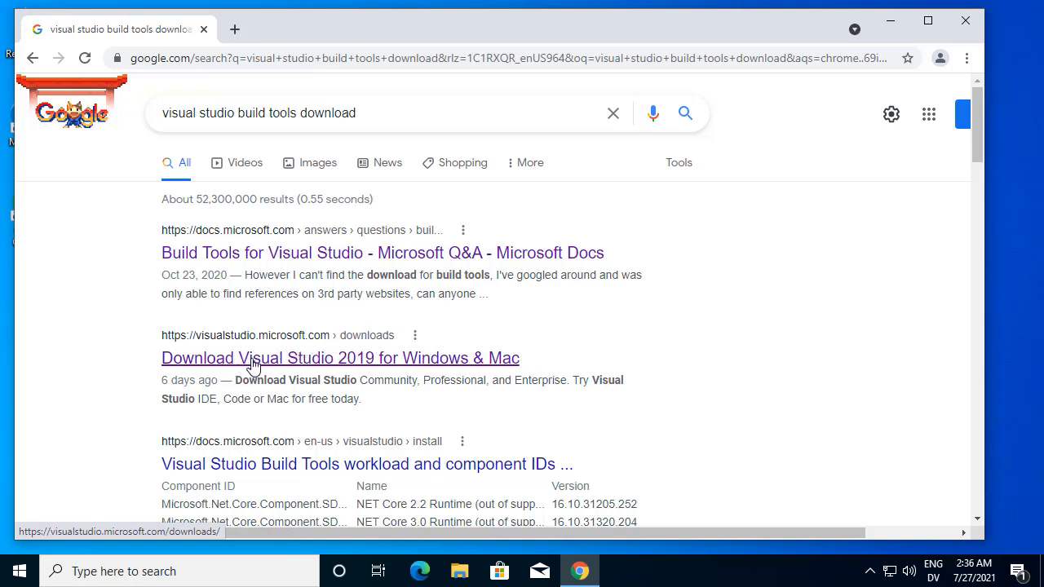
{"action": "left_click", "coordinate": [352, 362]}
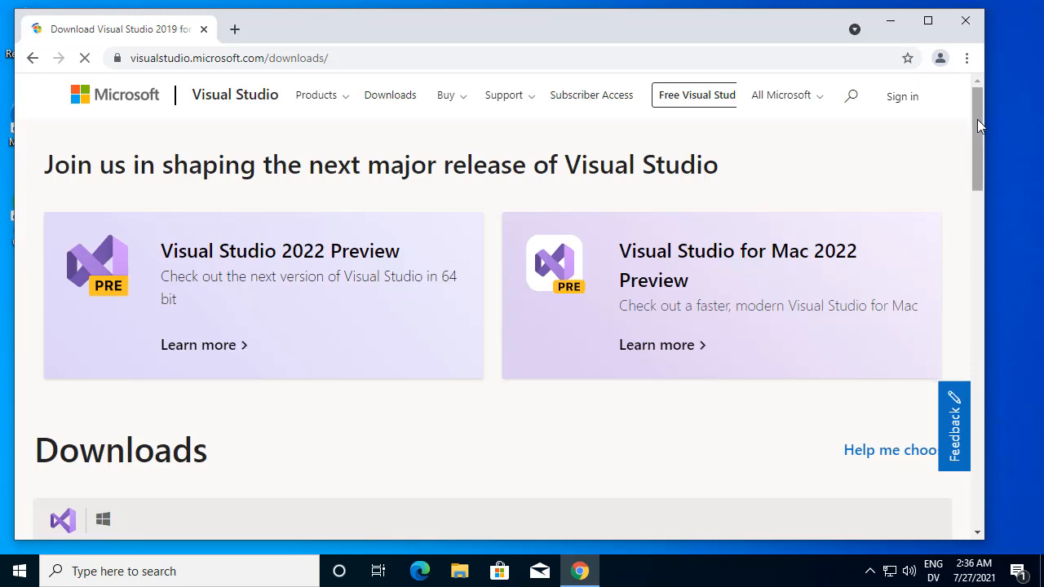
- Download Build Tools for Visual Studio 2019 from the Tools for Visual Studio 2019 section of the downloads page
{"action": "left_click_drag", "start_coordinate": [976, 119], "coordinate": [962, 188]}
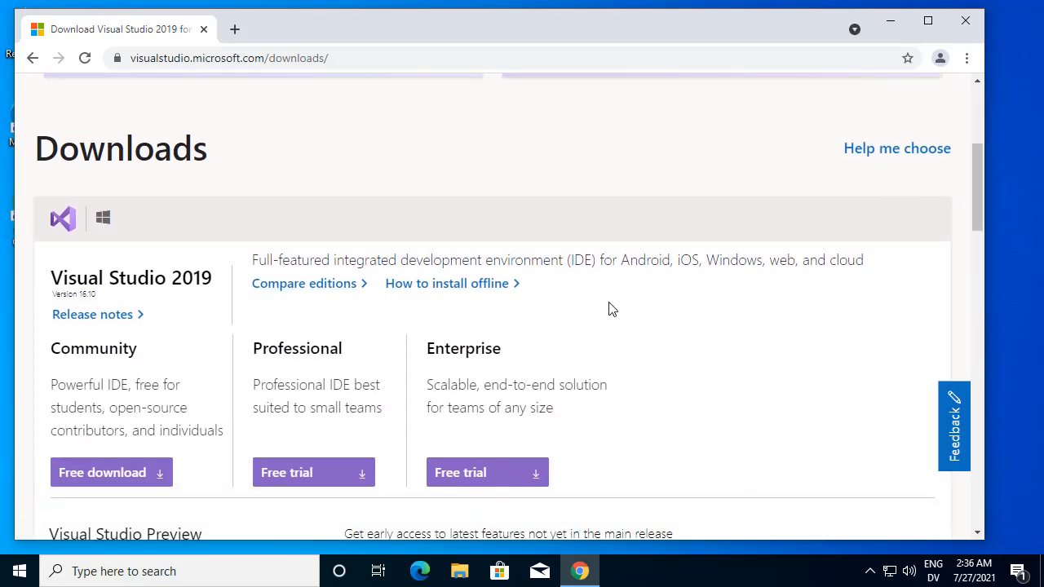
{"action": "left_click_drag", "start_coordinate": [977, 185], "coordinate": [968, 398]}
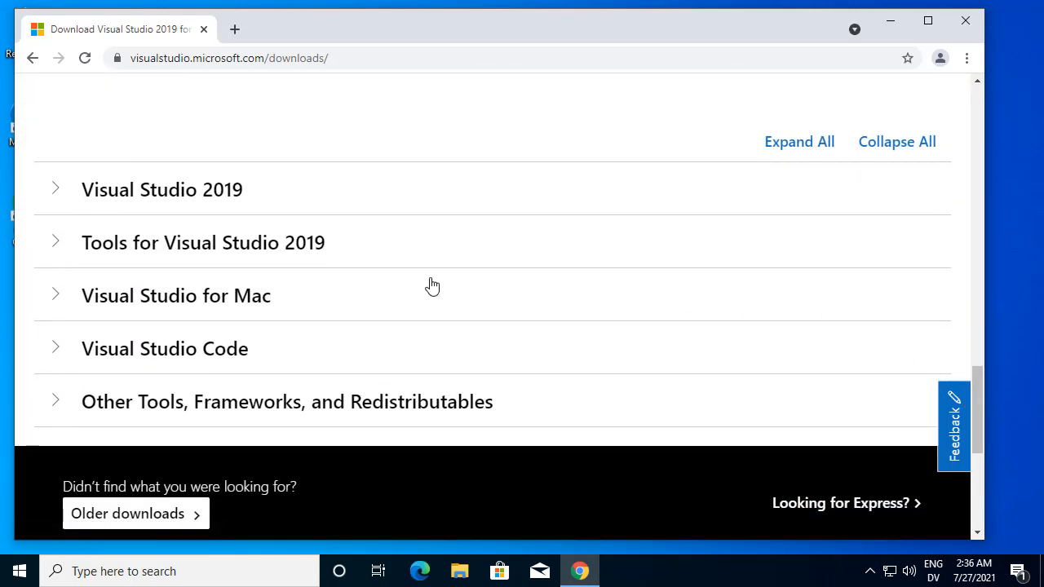
{"action": "left_click", "coordinate": [186, 252]}
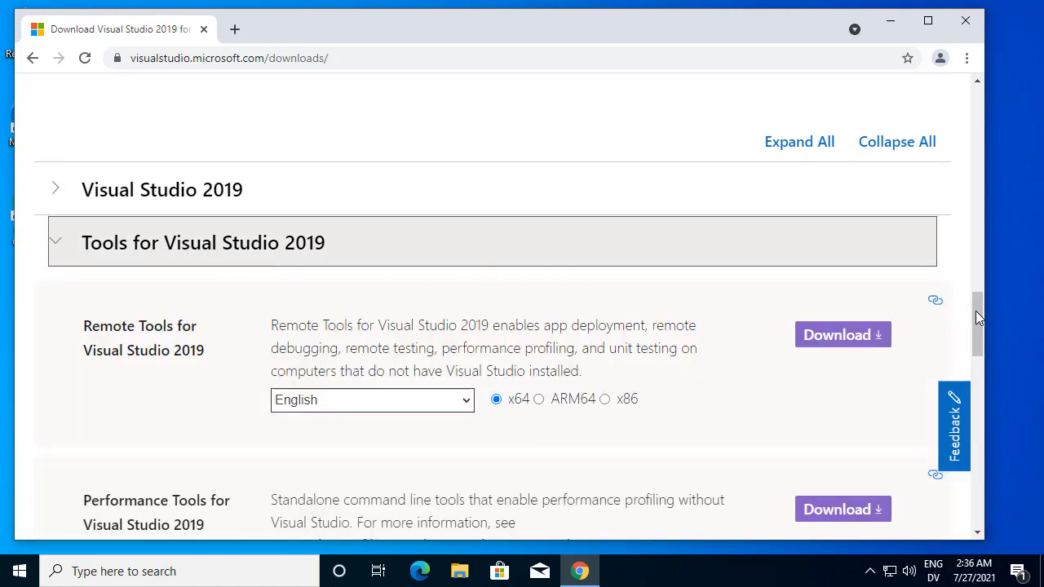
{"action": "left_click_drag", "start_coordinate": [975, 312], "coordinate": [979, 408]}
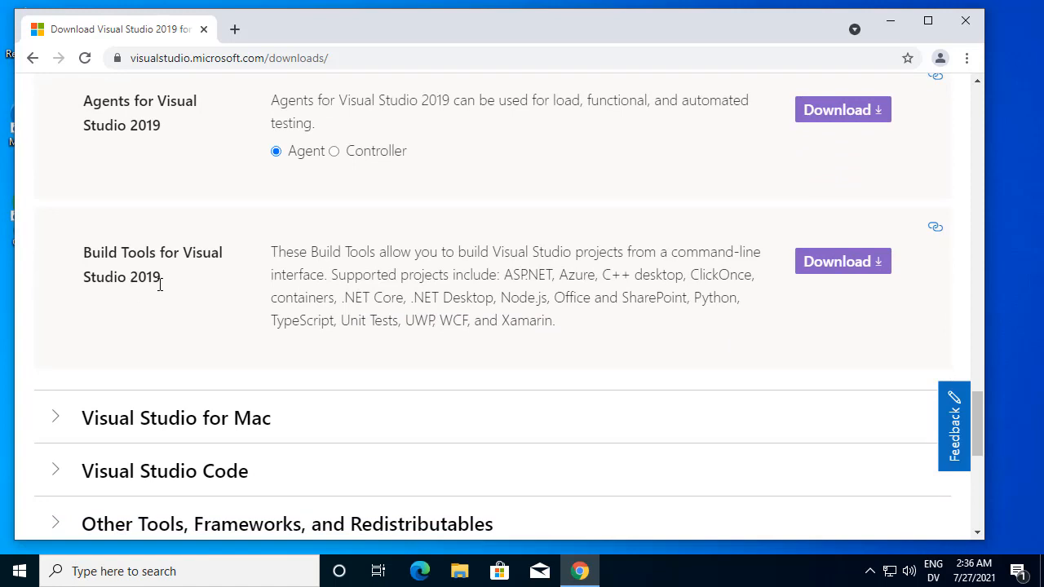
{"action": "left_click_drag", "start_coordinate": [557, 323], "coordinate": [271, 251]}
{"action": "left_click", "coordinate": [263, 254]}
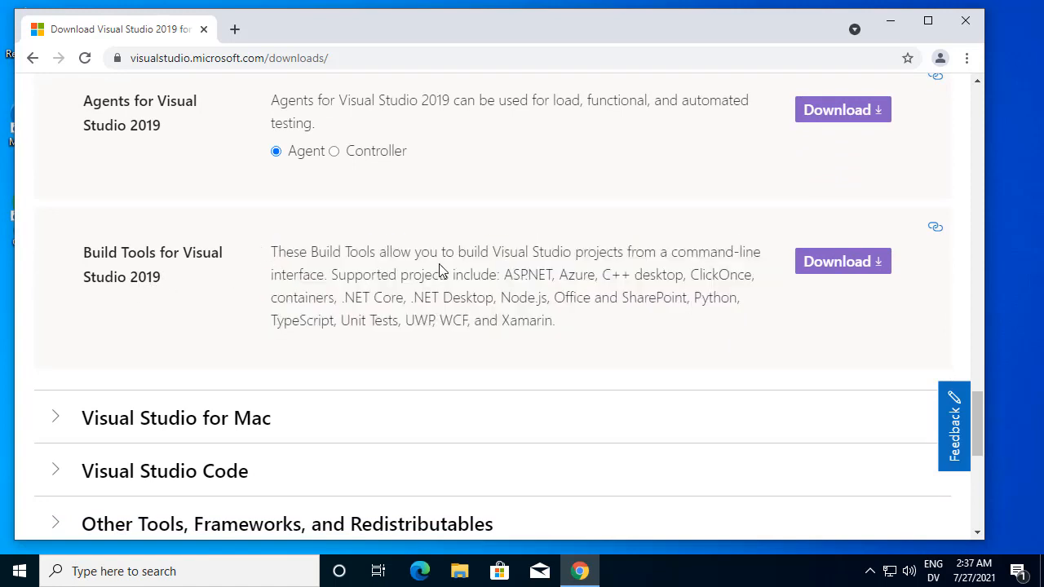
{"action": "left_click", "coordinate": [839, 269]}
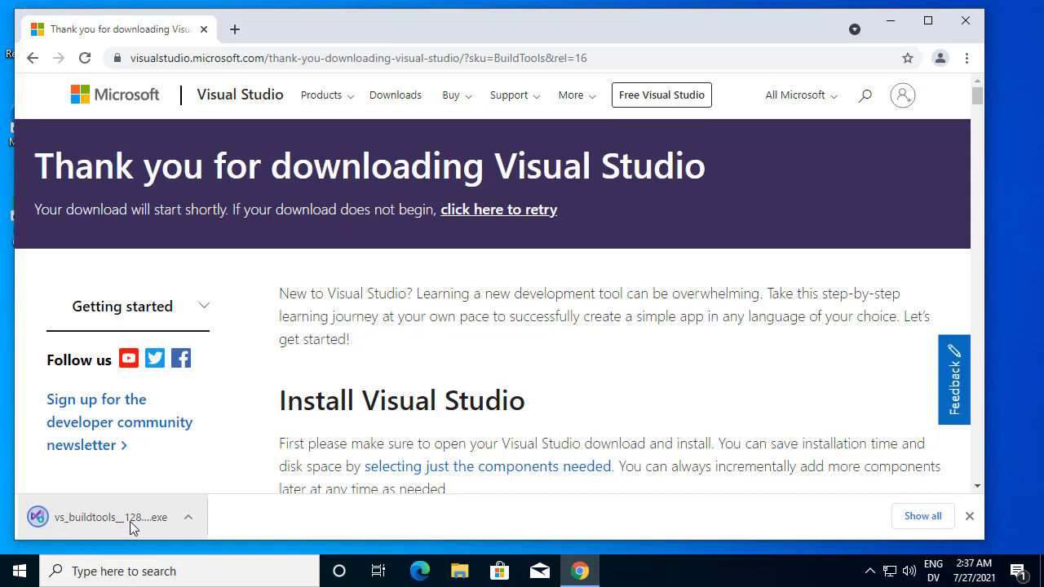
- Run the downloaded vs_buildtools installer from the Downloads folder in File Explorer, allow it to make changes, and continue past the license notice
{"action": "left_click", "coordinate": [458, 576]}
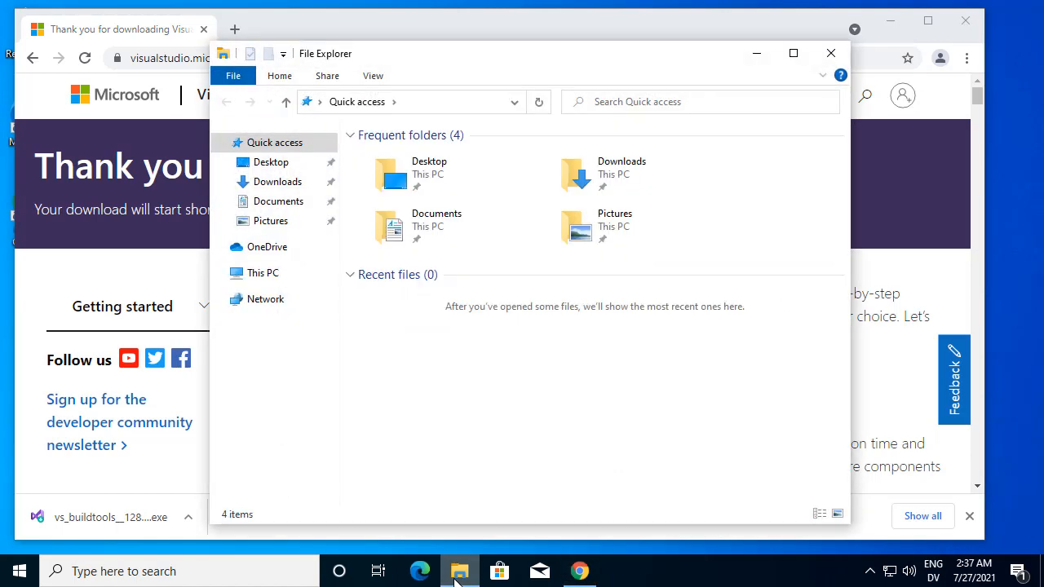
{"action": "left_click", "coordinate": [277, 183]}
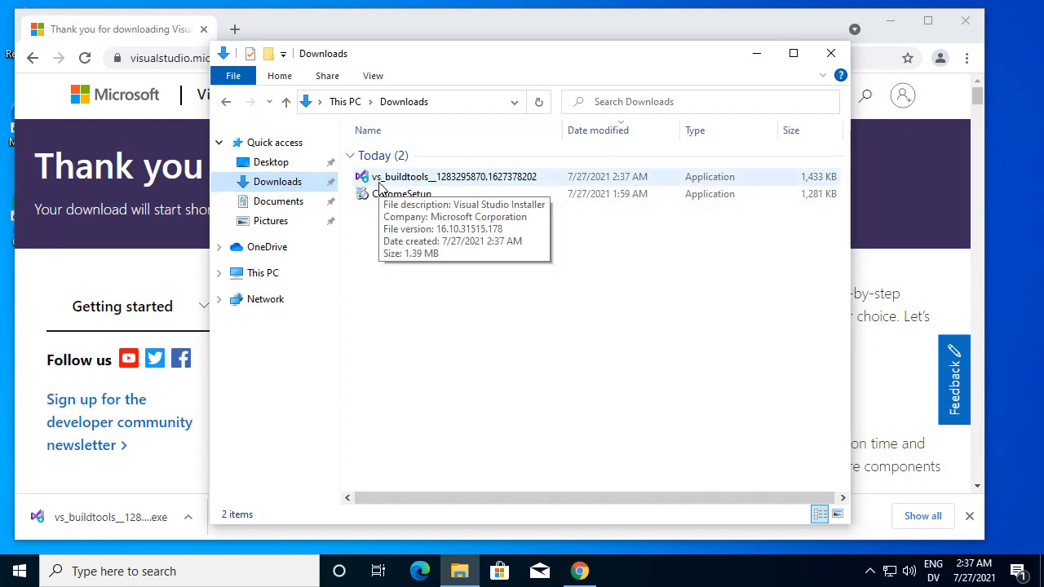
{"action": "left_click", "coordinate": [481, 179]}
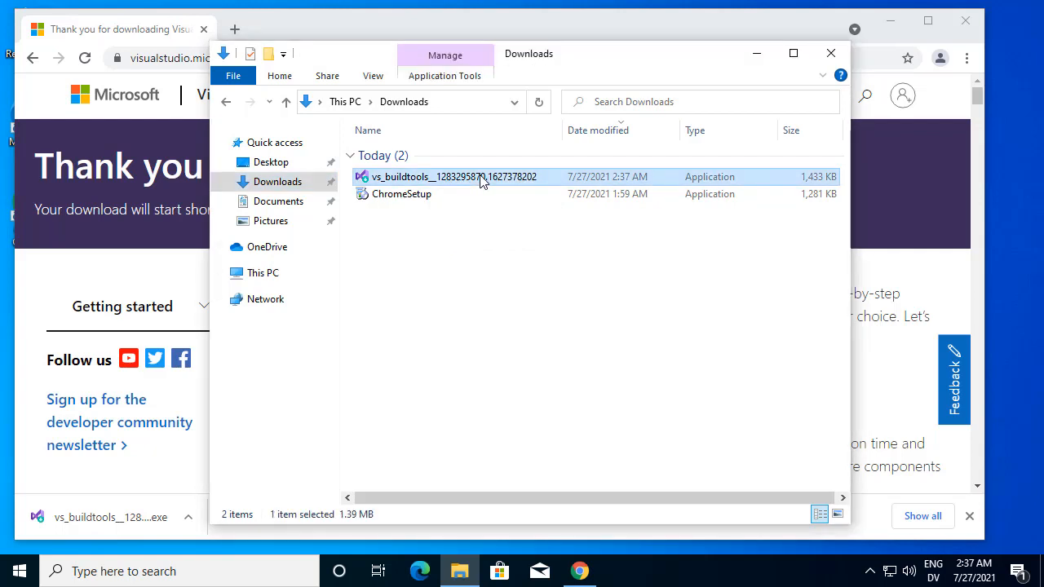
{"action": "double_click", "coordinate": [481, 179]}
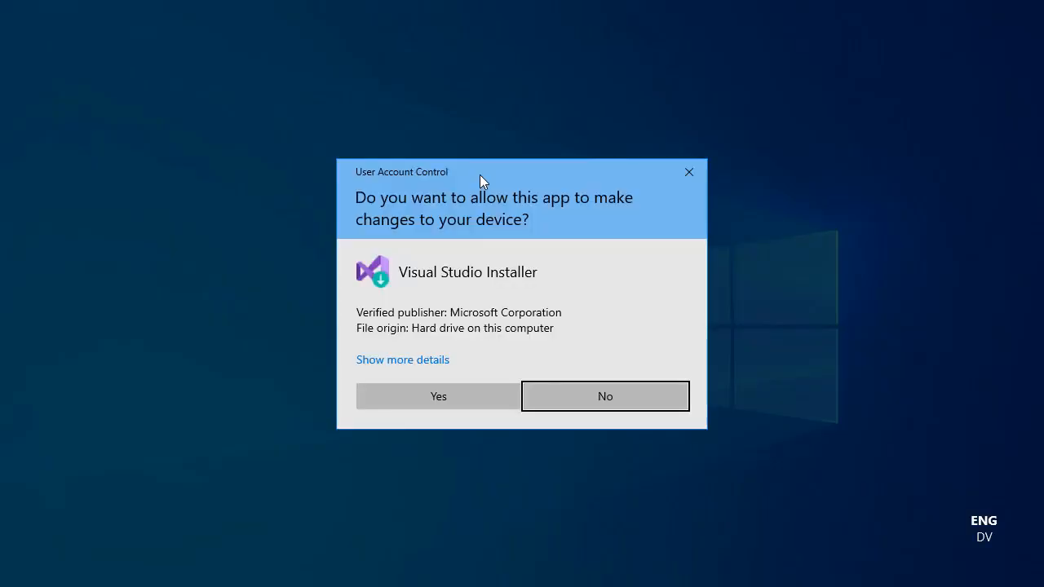
{"action": "left_click", "coordinate": [456, 399]}
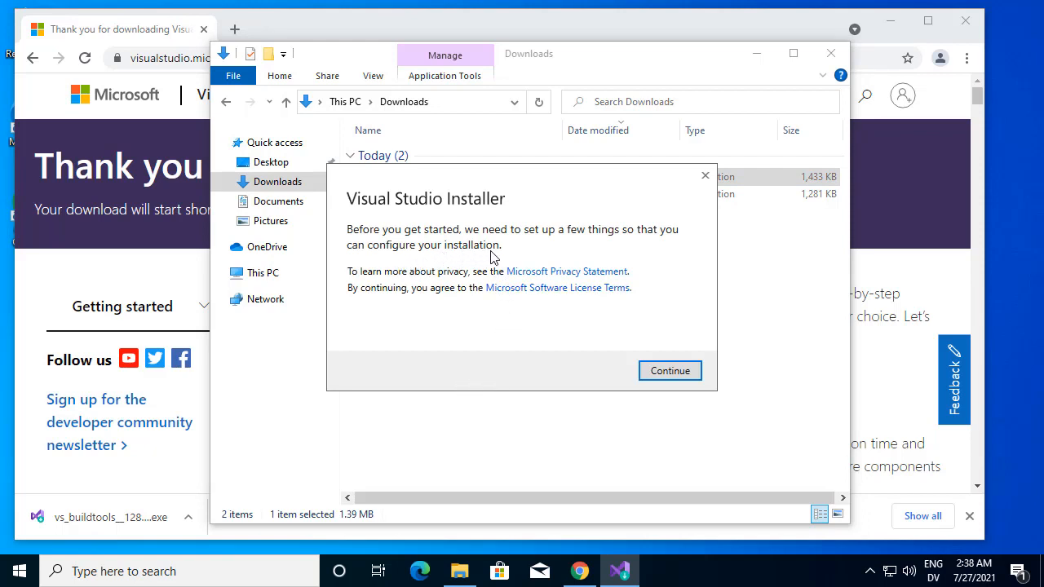
{"action": "left_click", "coordinate": [681, 369]}
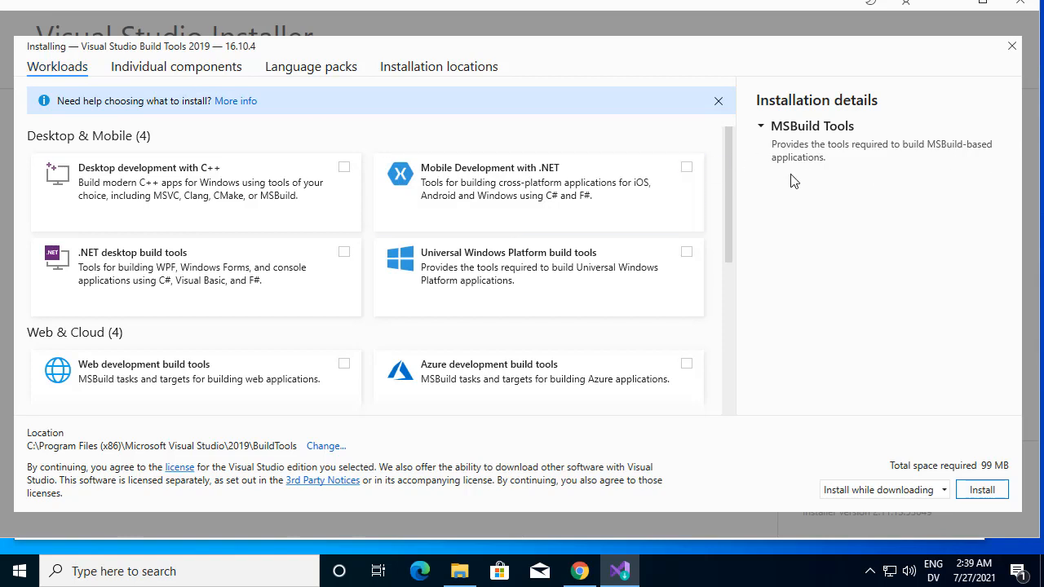
- Select the Desktop development with C++ workload with its default components and start the Build Tools 2019 installation
{"action": "scroll", "coordinate": [726, 177], "scroll_direction": "down", "scroll_amount": 1}
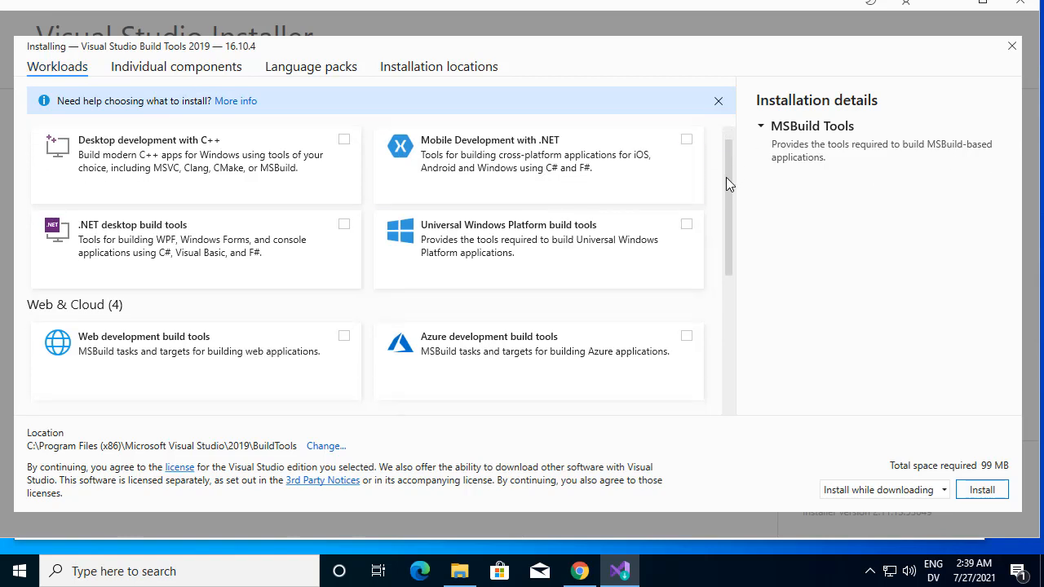
{"action": "scroll", "coordinate": [725, 176], "scroll_direction": "up", "scroll_amount": 1}
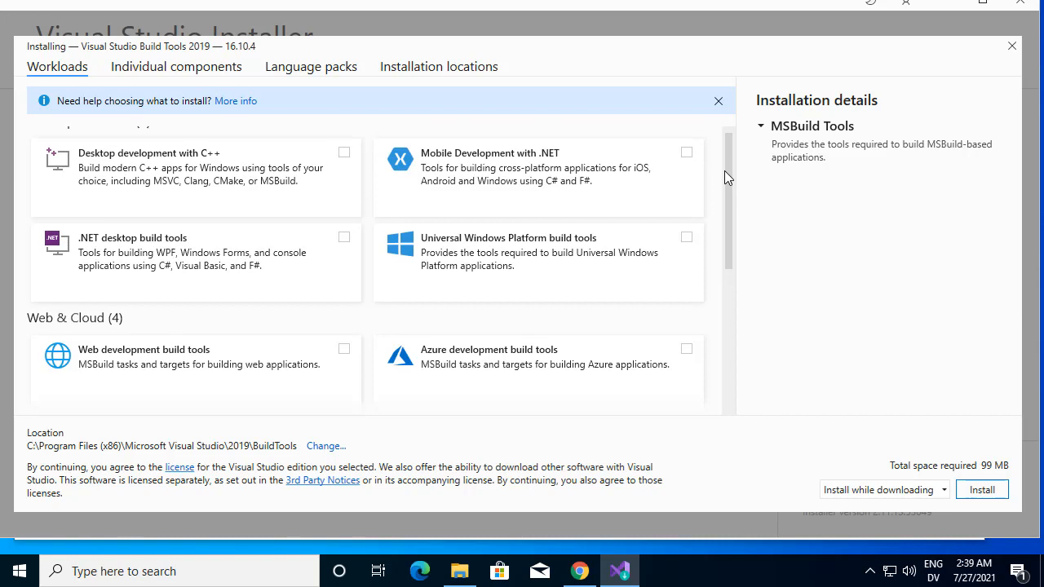
{"action": "scroll", "coordinate": [725, 170], "scroll_direction": "up", "scroll_amount": 1}
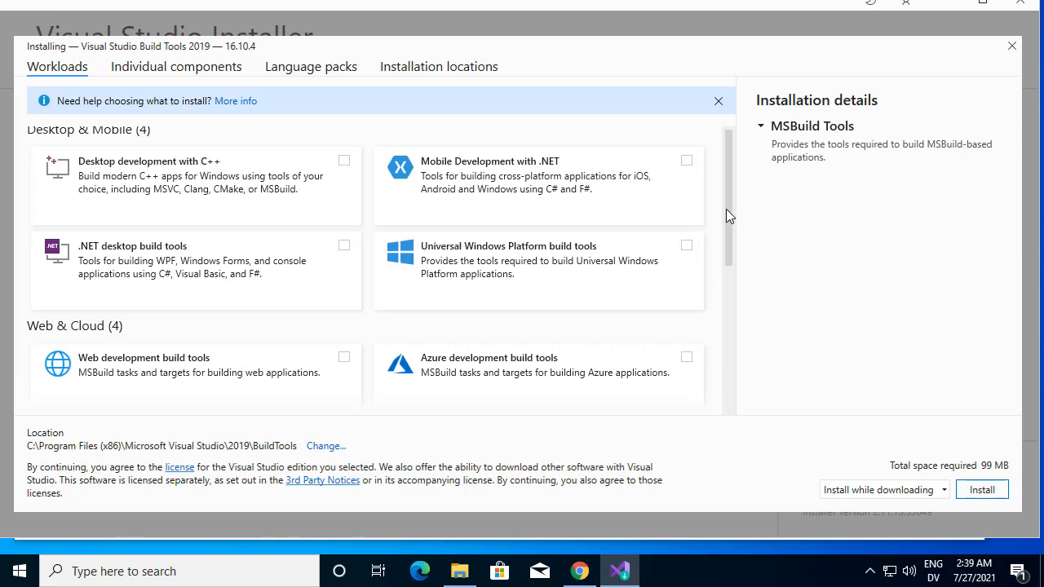
{"action": "scroll", "coordinate": [725, 209], "scroll_direction": "down", "scroll_amount": 3}
{"action": "scroll", "coordinate": [731, 281], "scroll_direction": "down", "scroll_amount": 8}
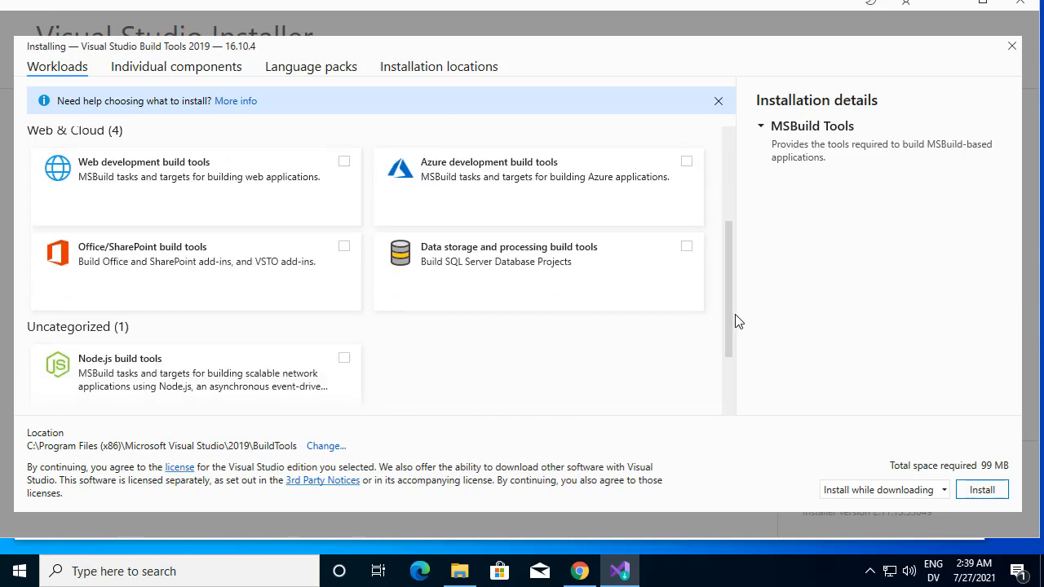
{"action": "scroll", "coordinate": [738, 375], "scroll_direction": "down", "scroll_amount": 1}
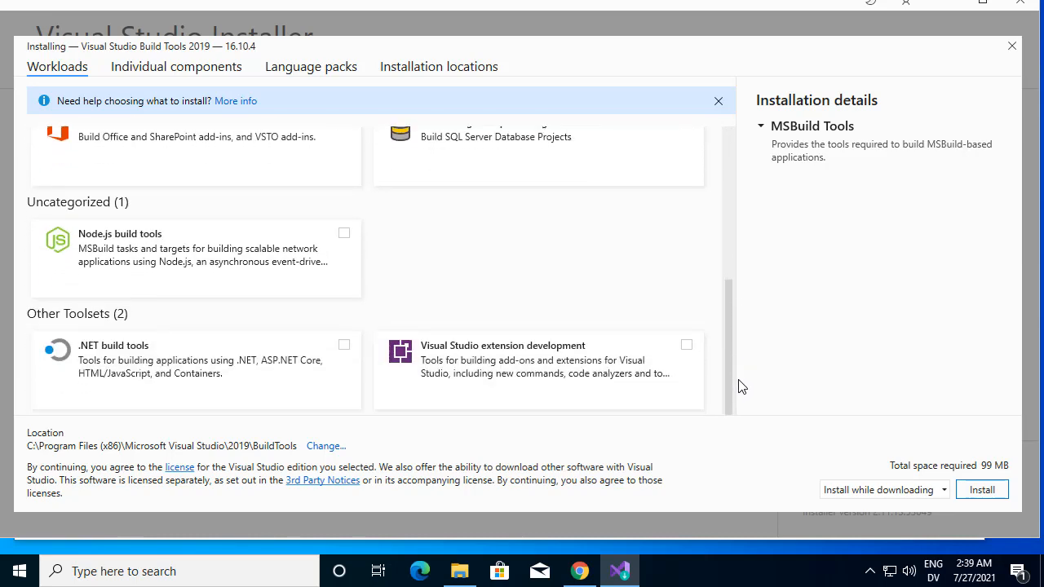
{"action": "scroll", "coordinate": [732, 277], "scroll_direction": "up", "scroll_amount": 10}
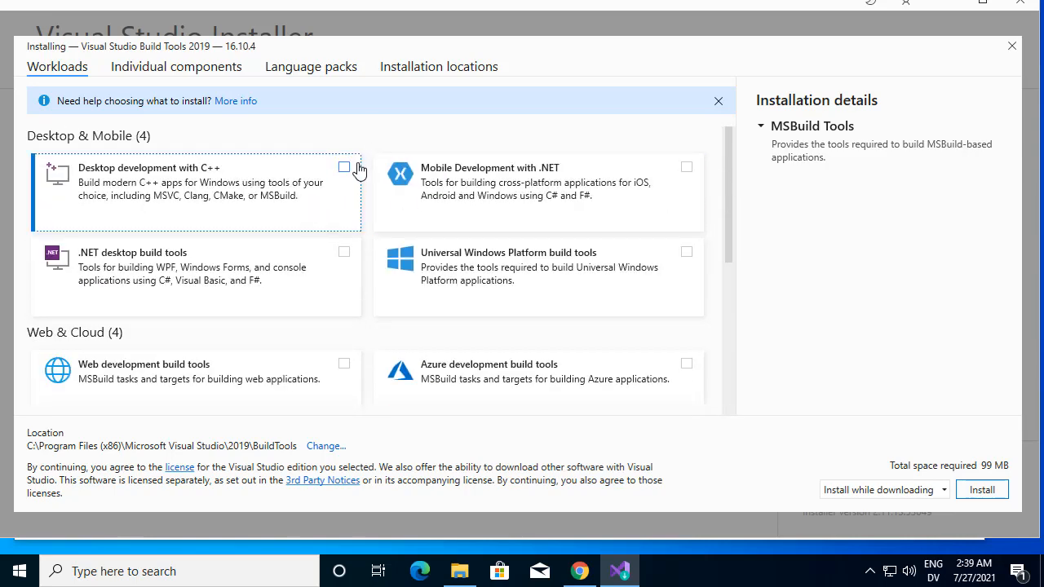
{"action": "left_click", "coordinate": [343, 168]}
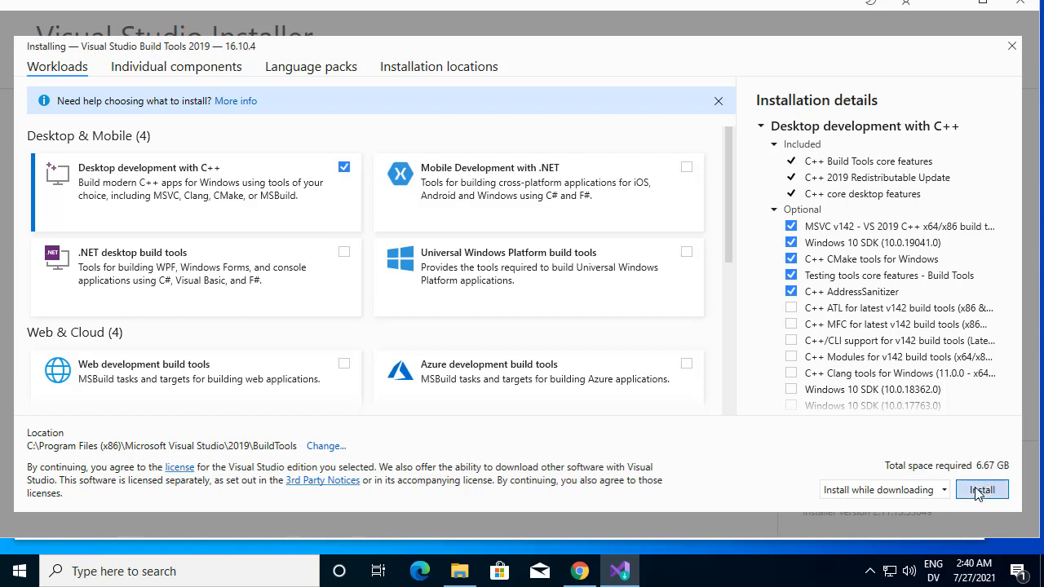
{"action": "left_click", "coordinate": [978, 491]}
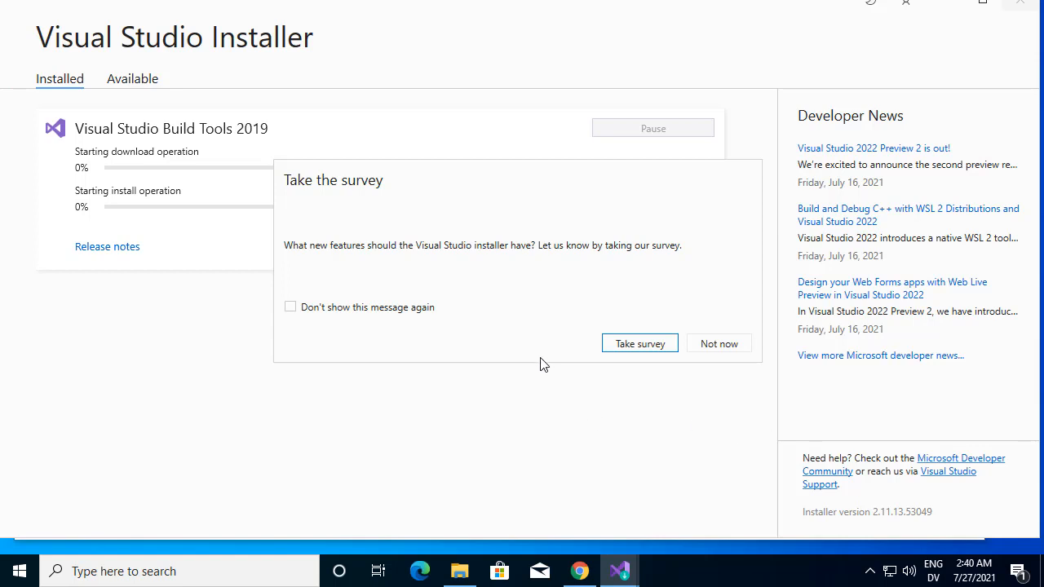
- Decline the installer's survey with its message set not to show again, and close the Visual Studio Installer once installation finishes
{"action": "left_click", "coordinate": [300, 315]}
{"action": "left_click", "coordinate": [711, 344]}
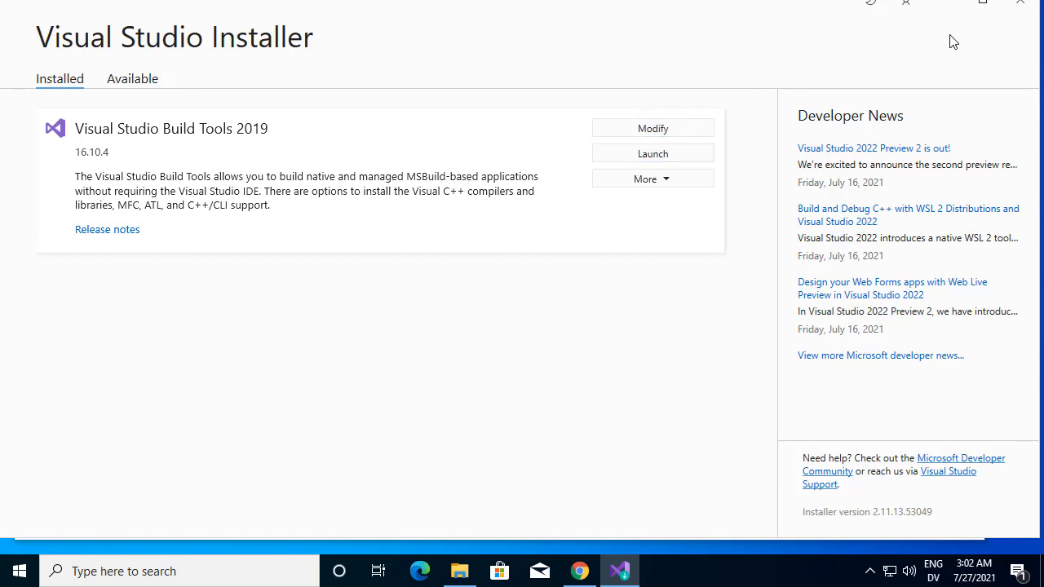
{"action": "left_click", "coordinate": [1019, 8]}
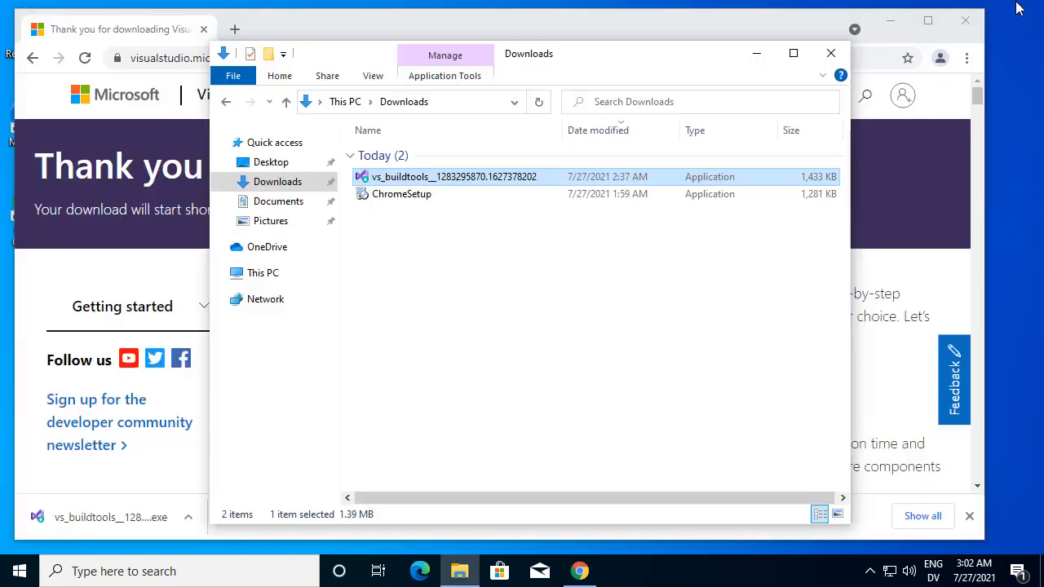